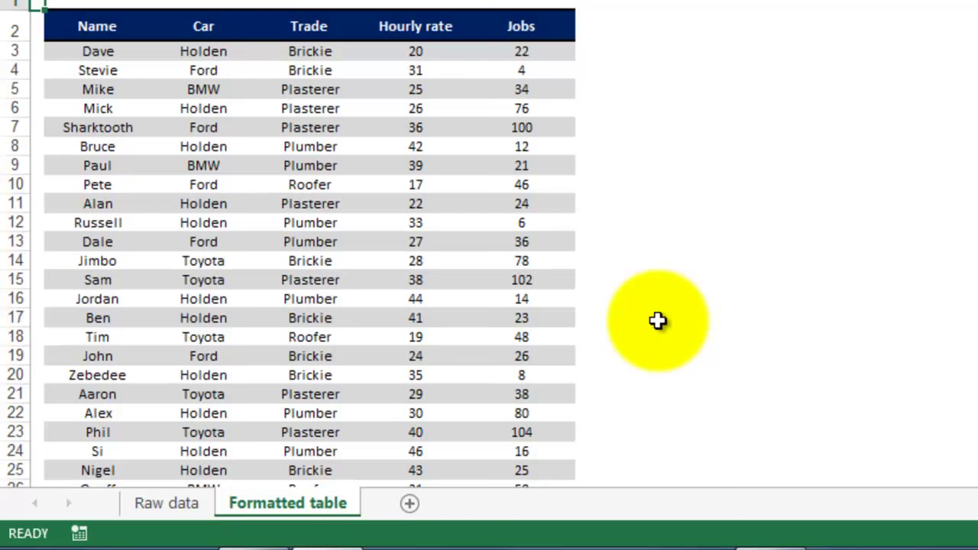
- On the Raw data sheet, format B2:F26 as a table with headers, using the blue style in the second Medium row
{"action": "left_click", "coordinate": [173, 500]}
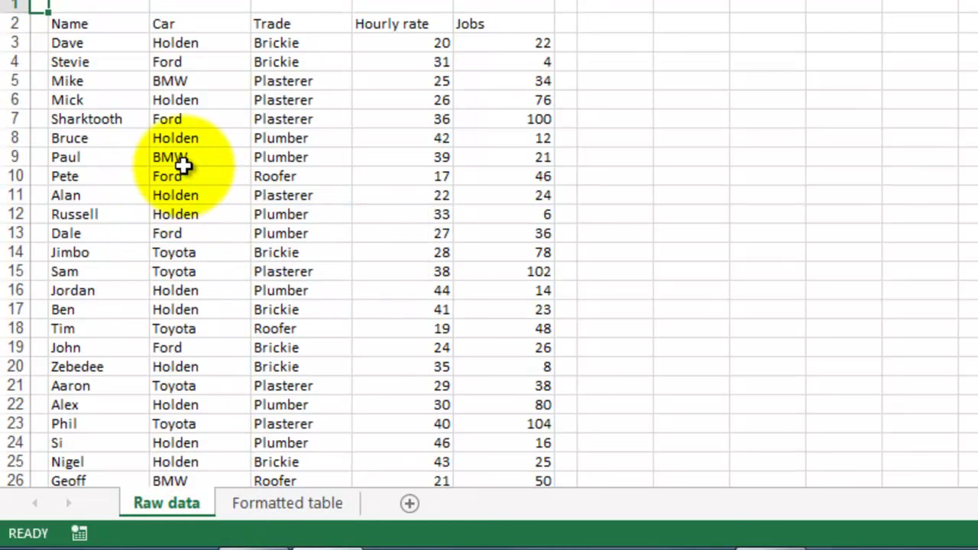
{"action": "left_click", "coordinate": [193, 142]}
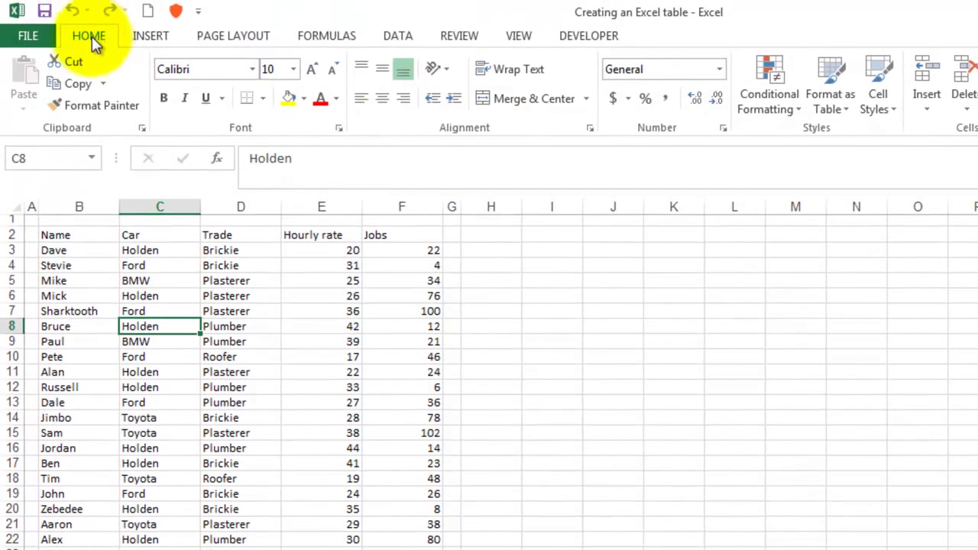
{"action": "left_click", "coordinate": [829, 87]}
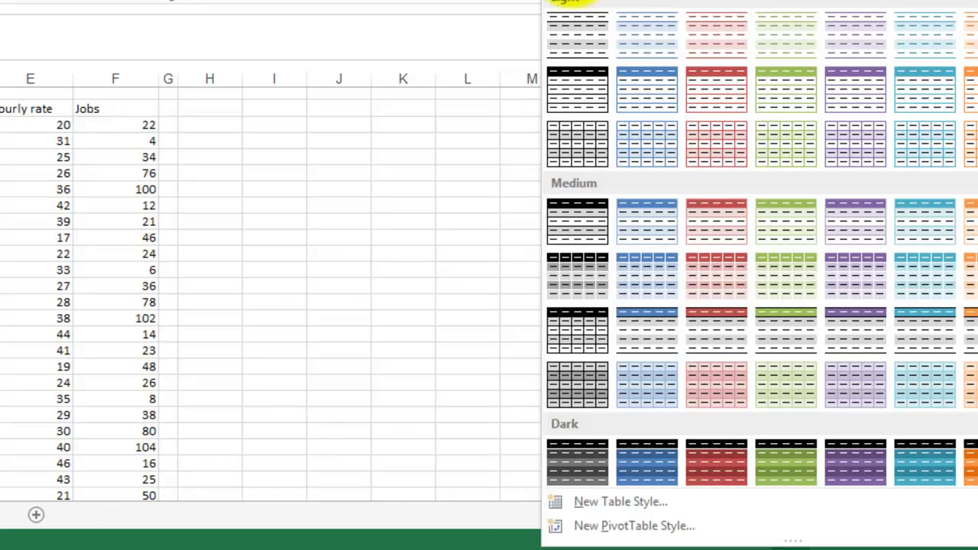
{"action": "left_click", "coordinate": [646, 271]}
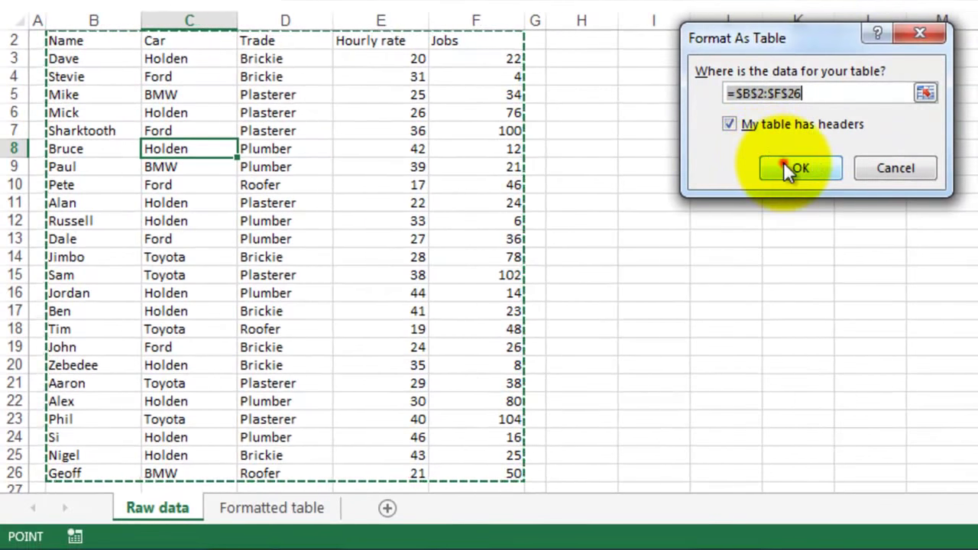
{"action": "left_click", "coordinate": [784, 162]}
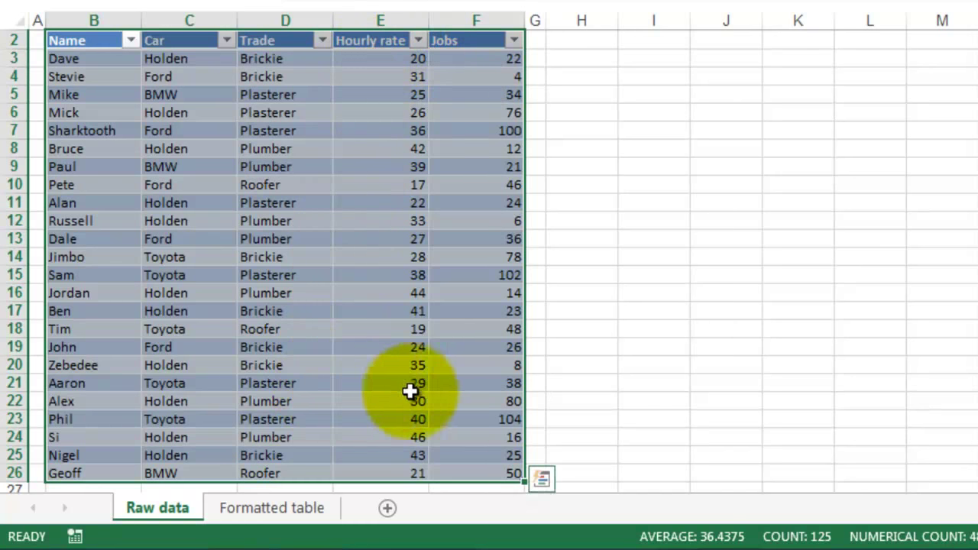
{"action": "left_click", "coordinate": [658, 472]}
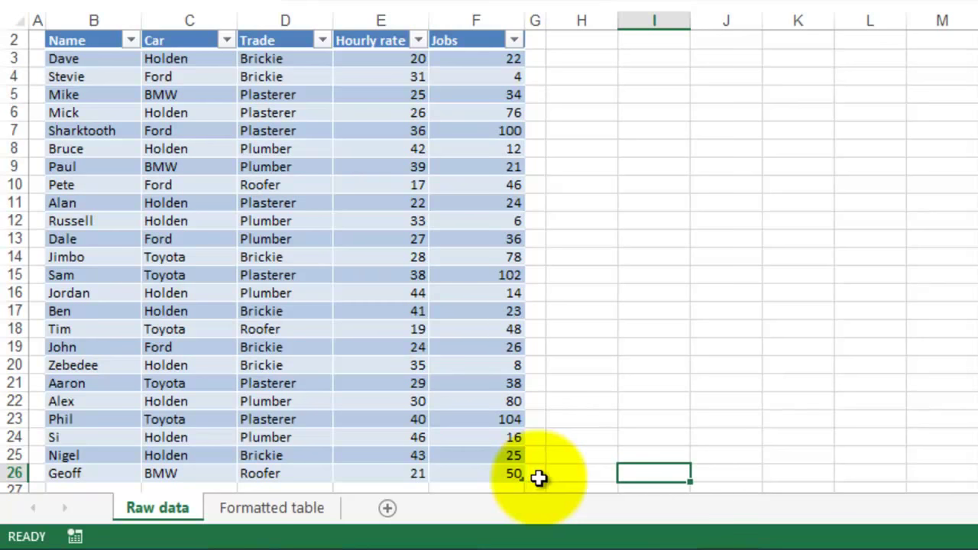
- Remove the filter buttons from the table's header row
{"action": "left_click", "coordinate": [399, 219]}
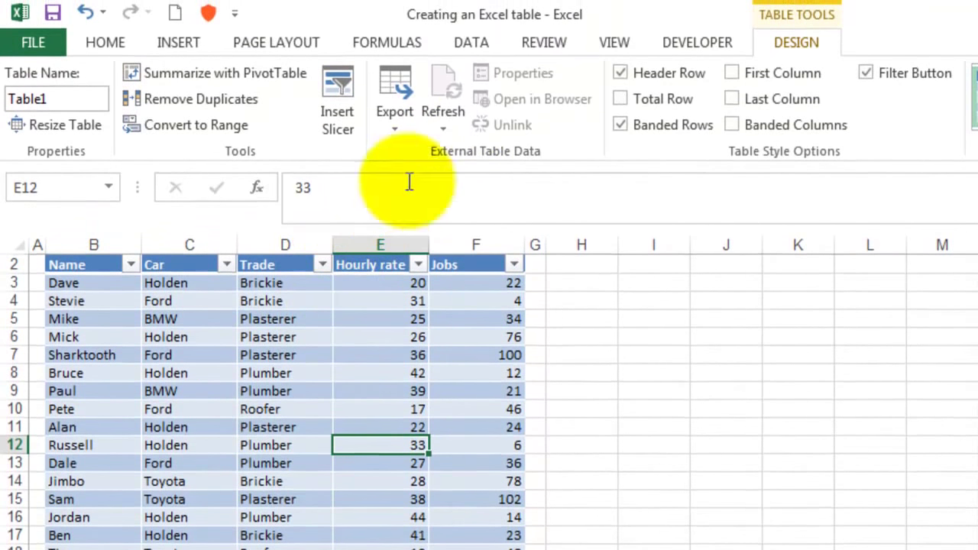
{"action": "left_click", "coordinate": [474, 44]}
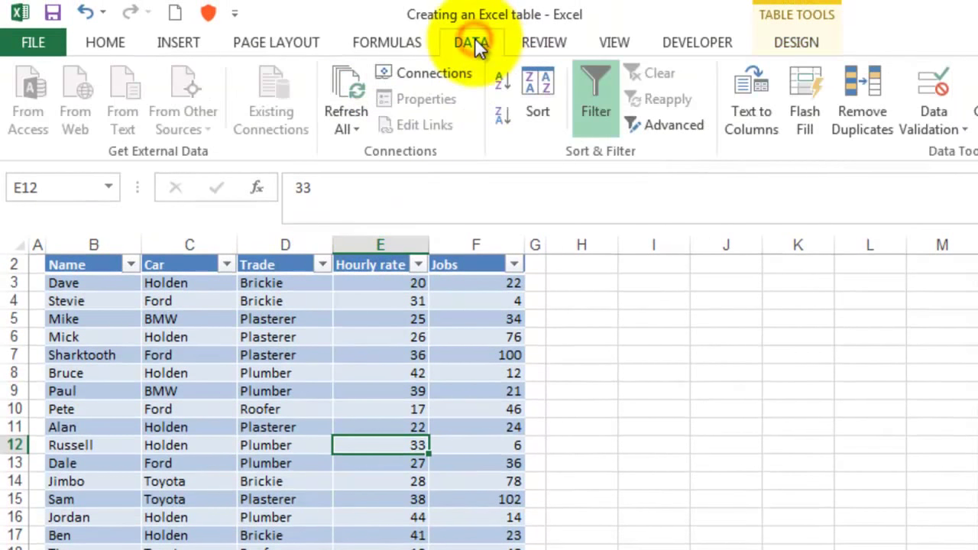
{"action": "left_click", "coordinate": [597, 114]}
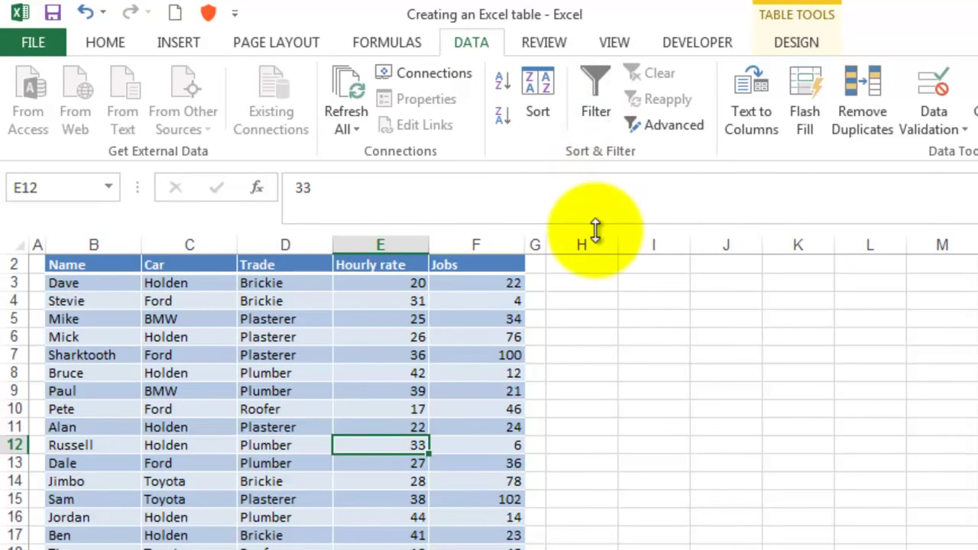
- Change the table style to the red one in the first Medium row
{"action": "left_click", "coordinate": [798, 44]}
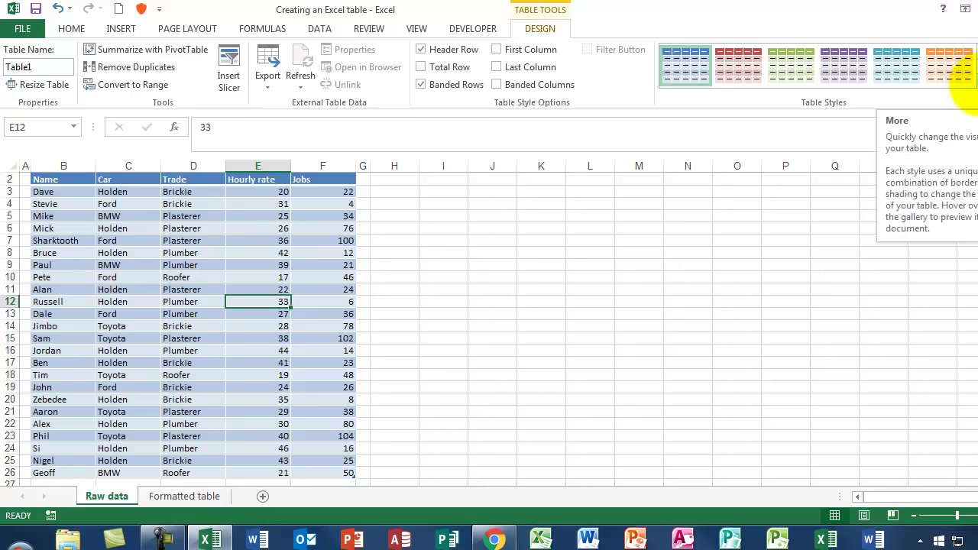
{"action": "left_click", "coordinate": [969, 90]}
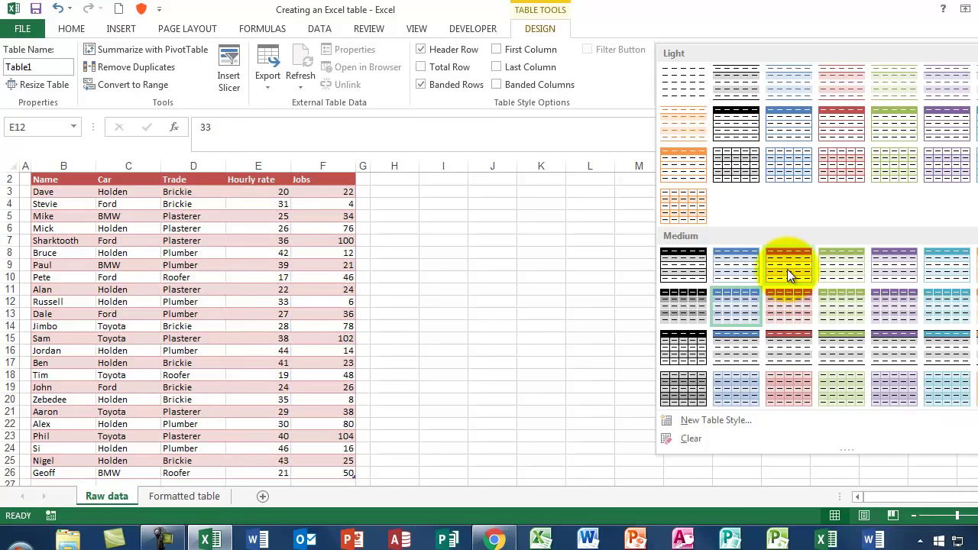
{"action": "left_click", "coordinate": [788, 269]}
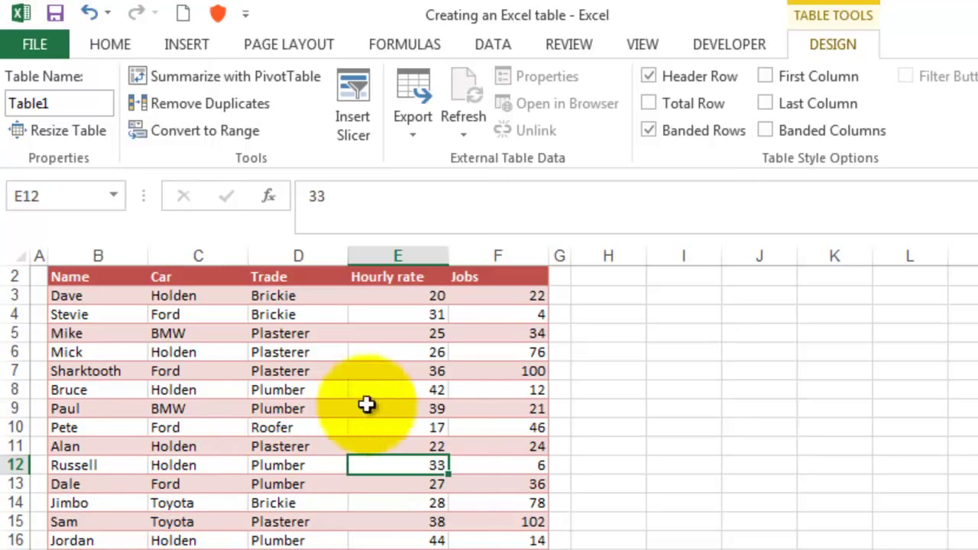
- Turn on First Column emphasis and apply the red table style from the second Medium row
{"action": "left_click", "coordinate": [765, 76]}
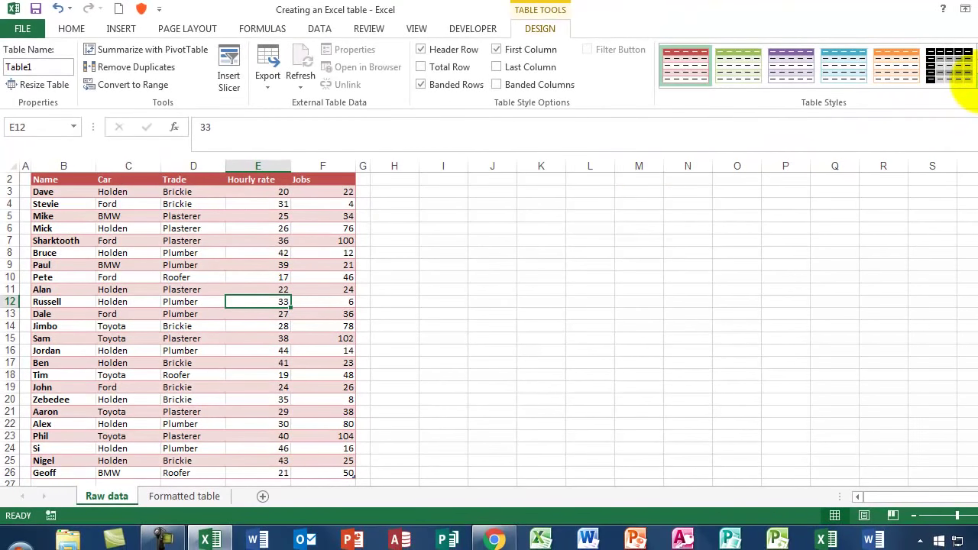
{"action": "left_click", "coordinate": [969, 80]}
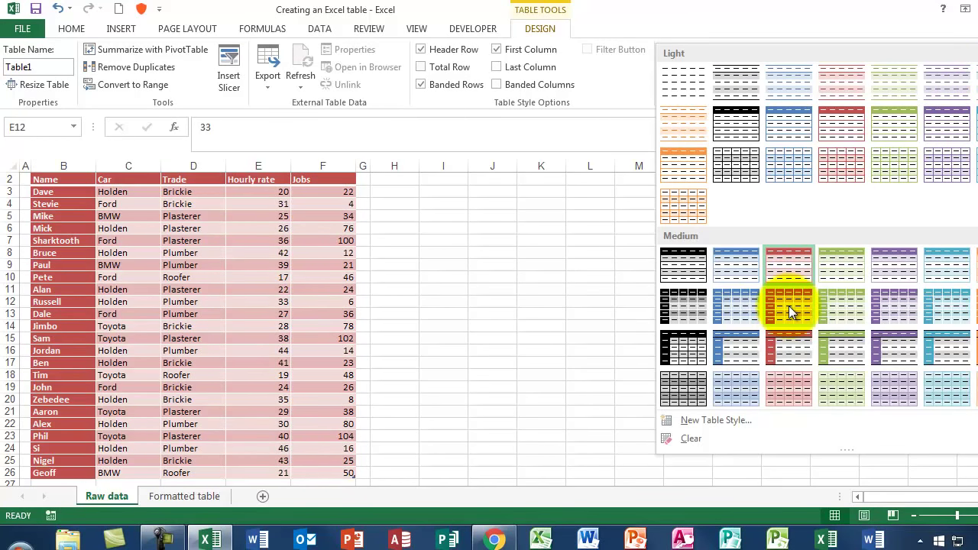
{"action": "left_click", "coordinate": [789, 306]}
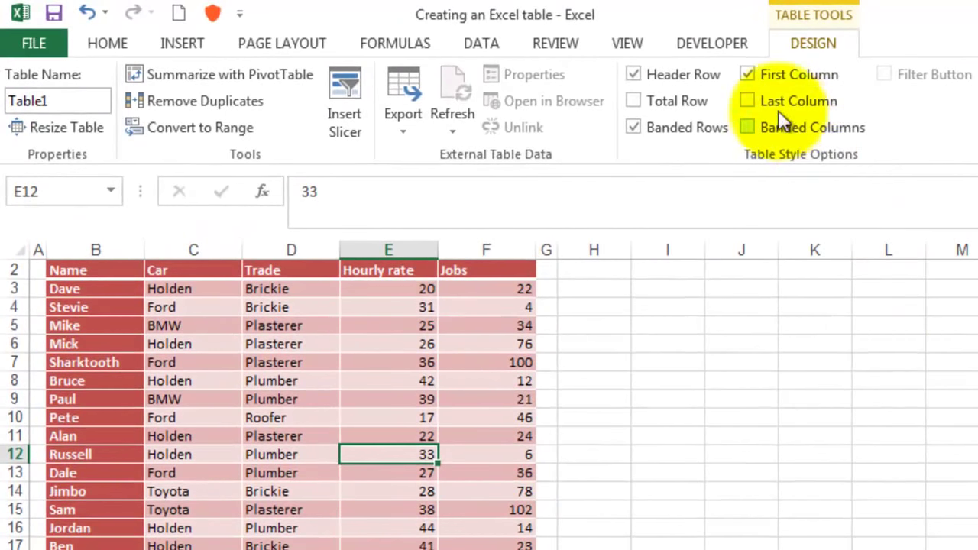
- Turn off First Column emphasis, and switch Banded Rows off and back on
{"action": "left_click", "coordinate": [748, 74]}
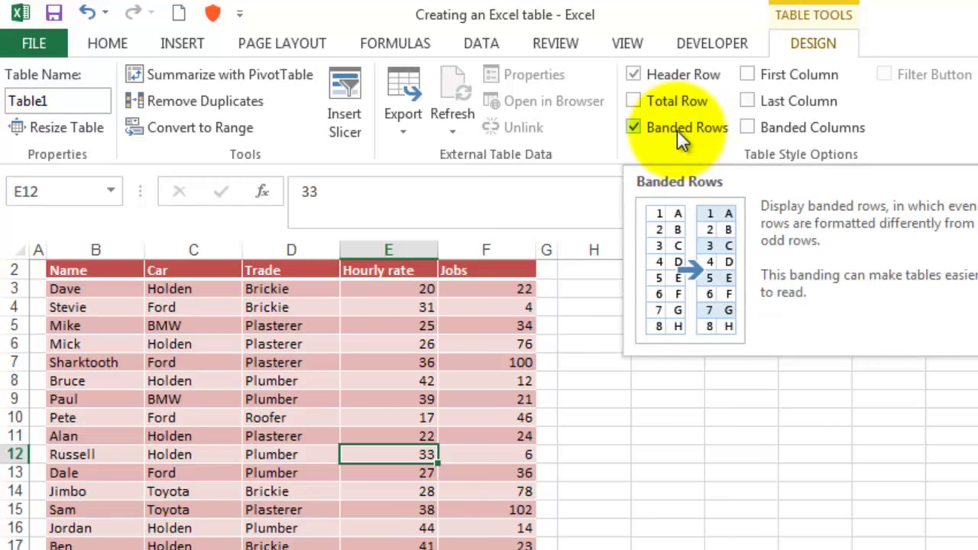
{"action": "left_click", "coordinate": [634, 128]}
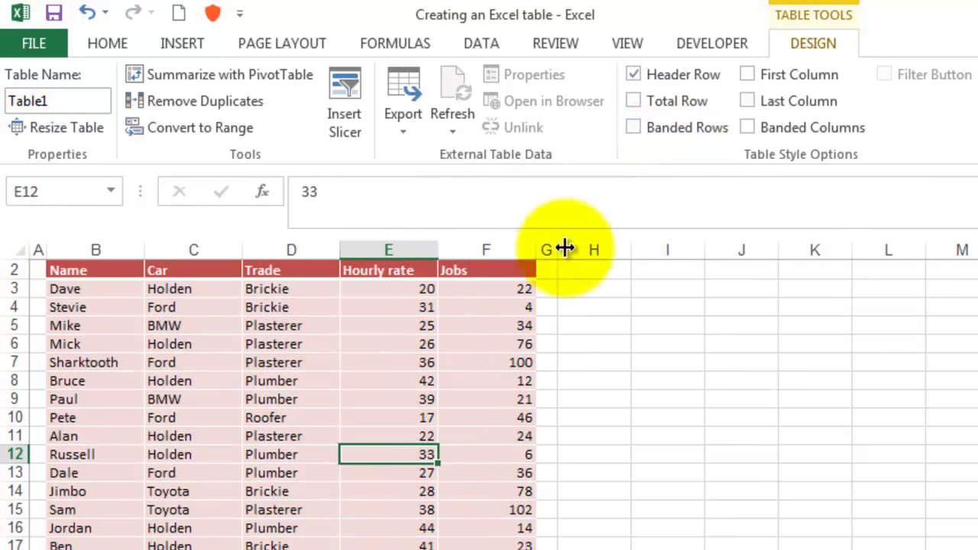
{"action": "left_click", "coordinate": [634, 127]}
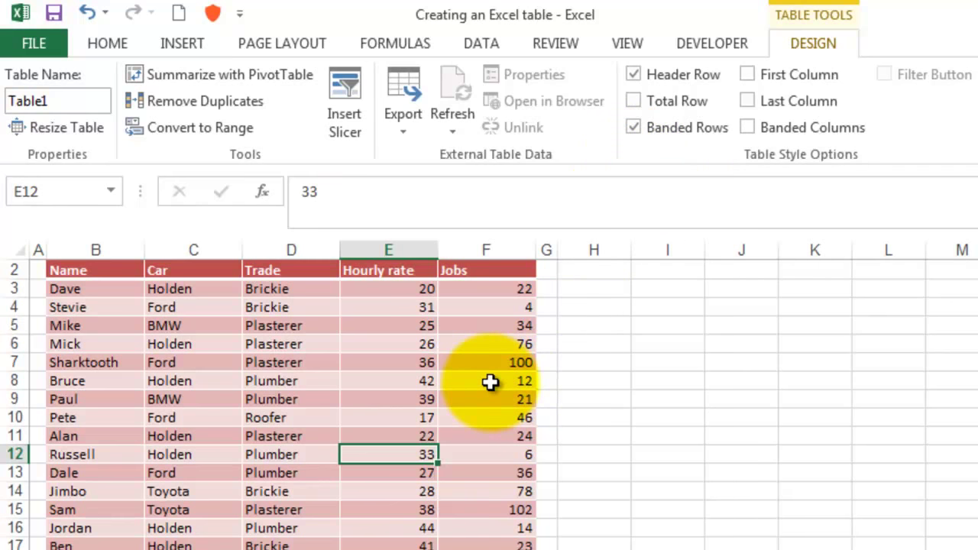
- Insert a blank row at row 12 in the middle of the table
{"action": "left_click", "coordinate": [6, 455]}
{"action": "right_click", "coordinate": [6, 455]}
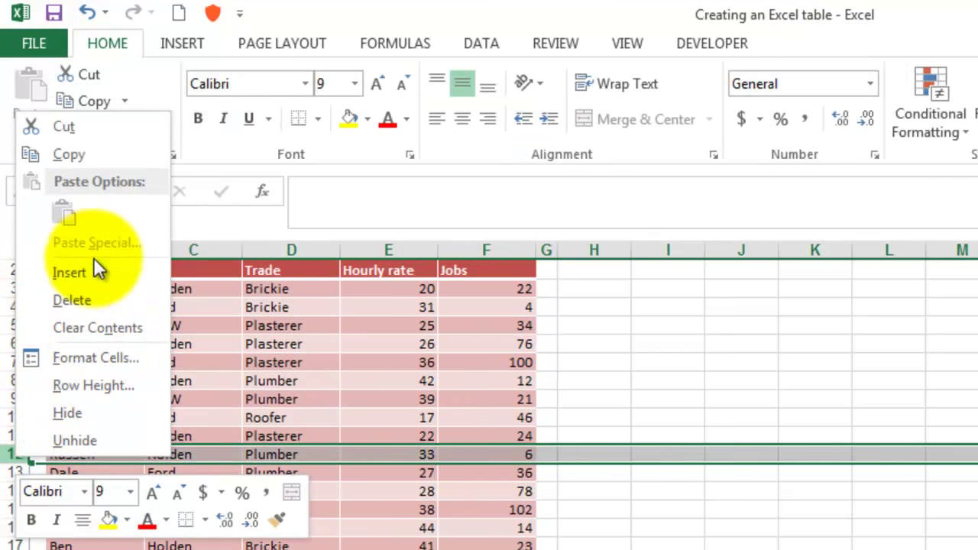
{"action": "left_click", "coordinate": [68, 273]}
{"action": "left_click", "coordinate": [662, 398]}
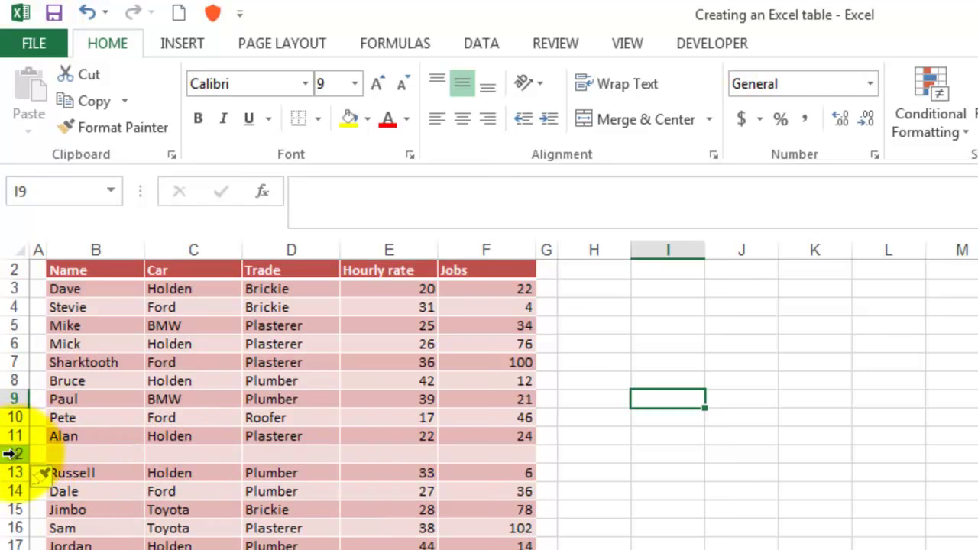
- Delete the blank row 12 from the table
{"action": "right_click", "coordinate": [11, 454]}
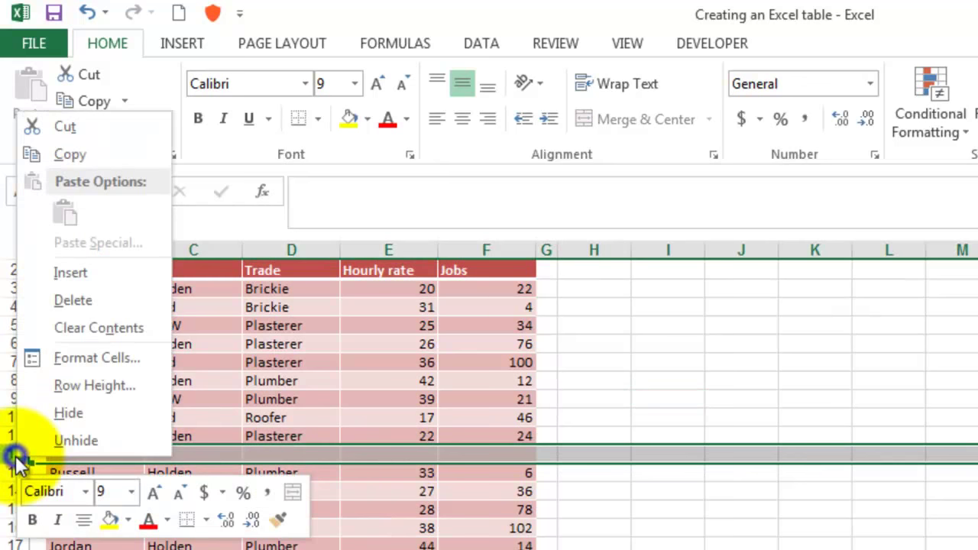
{"action": "left_click", "coordinate": [90, 304]}
{"action": "left_click", "coordinate": [630, 426]}
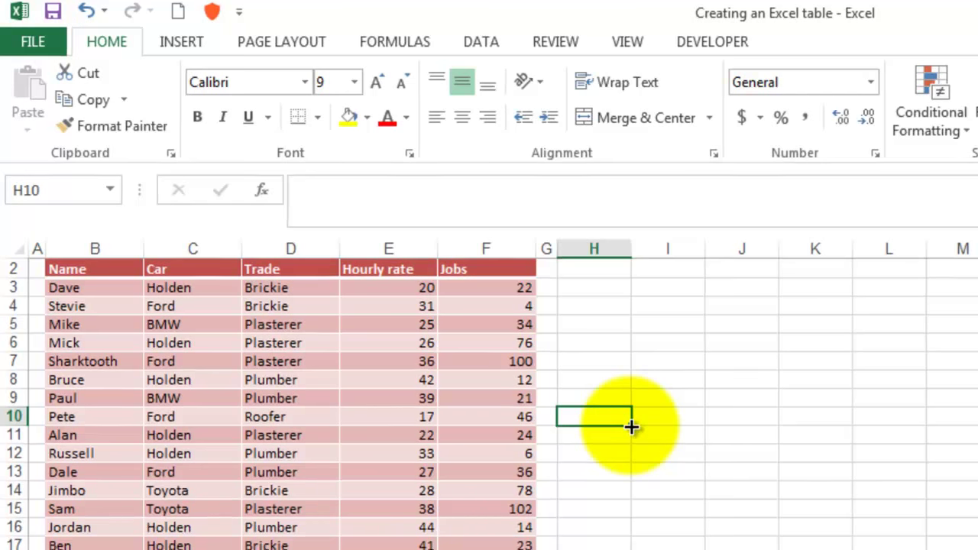
- Extend the table by entering a new person's first name in B27, directly below the last record
{"action": "scroll", "coordinate": [631, 428], "scroll_direction": "down", "scroll_amount": 4}
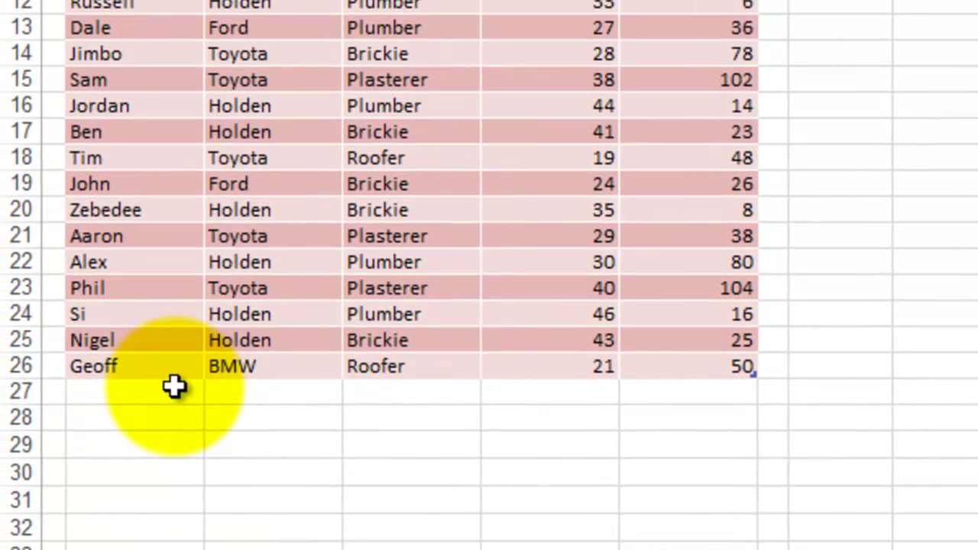
{"action": "left_click", "coordinate": [172, 386]}
{"action": "type", "text": "Jason"}
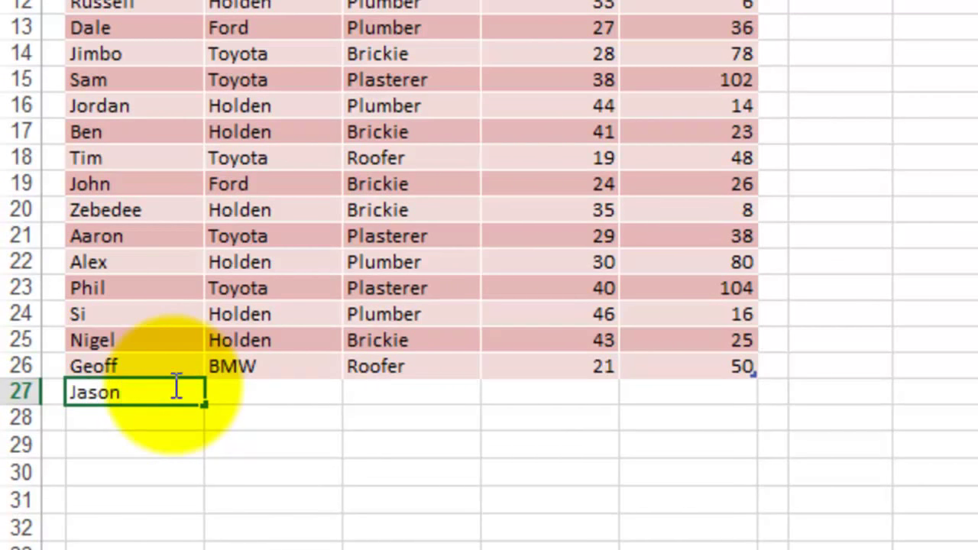
{"action": "key", "text": "Tab"}
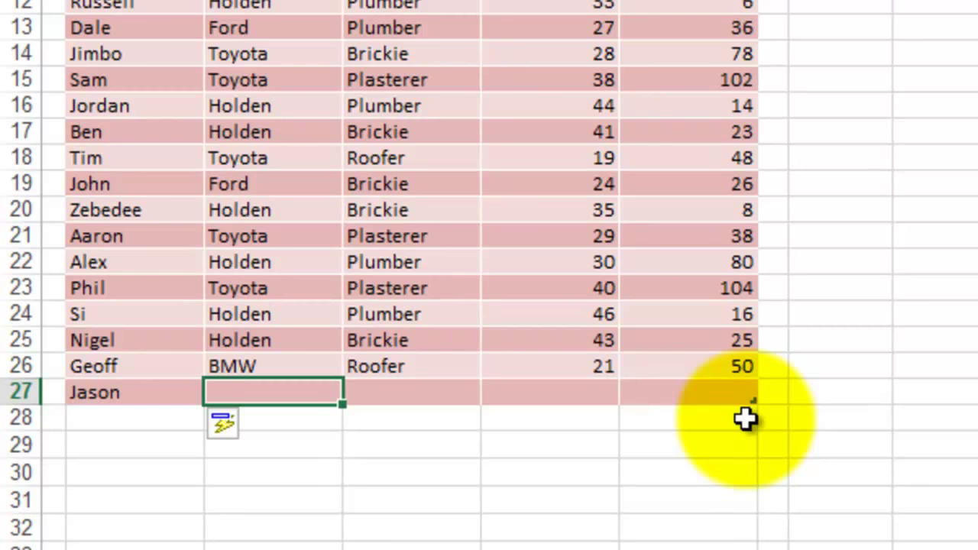
- Switch the table from Banded Rows to Banded Columns, and return it to Banded Rows
{"action": "left_click", "coordinate": [528, 257]}
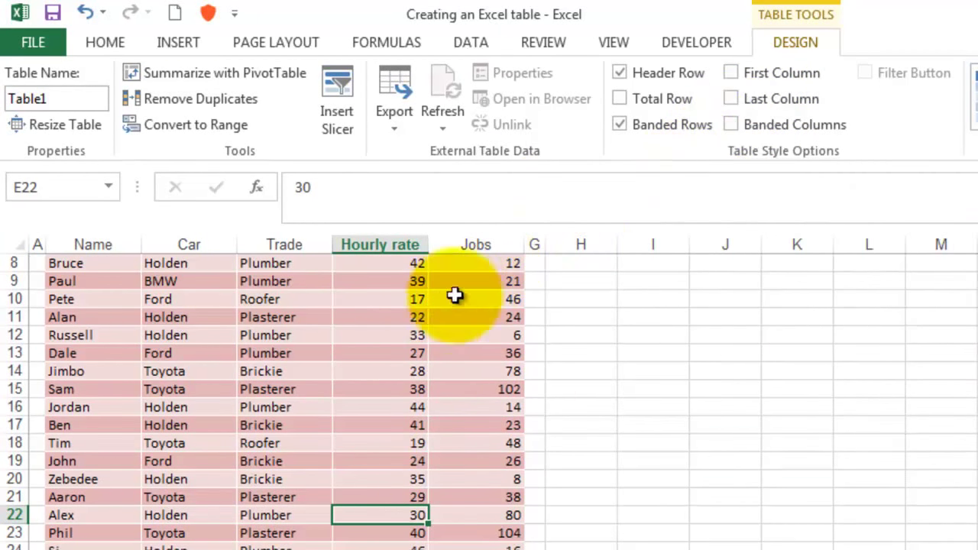
{"action": "left_click", "coordinate": [619, 124]}
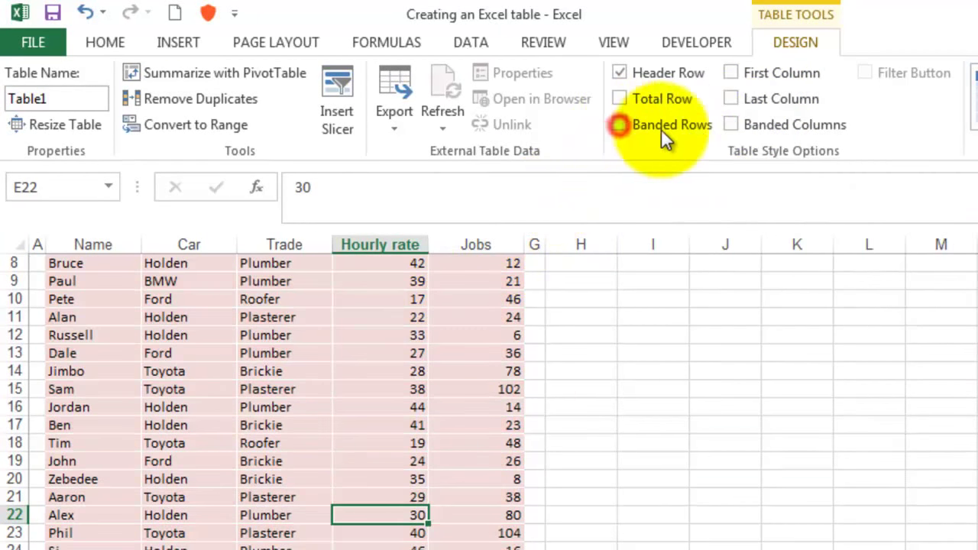
{"action": "left_click", "coordinate": [731, 125]}
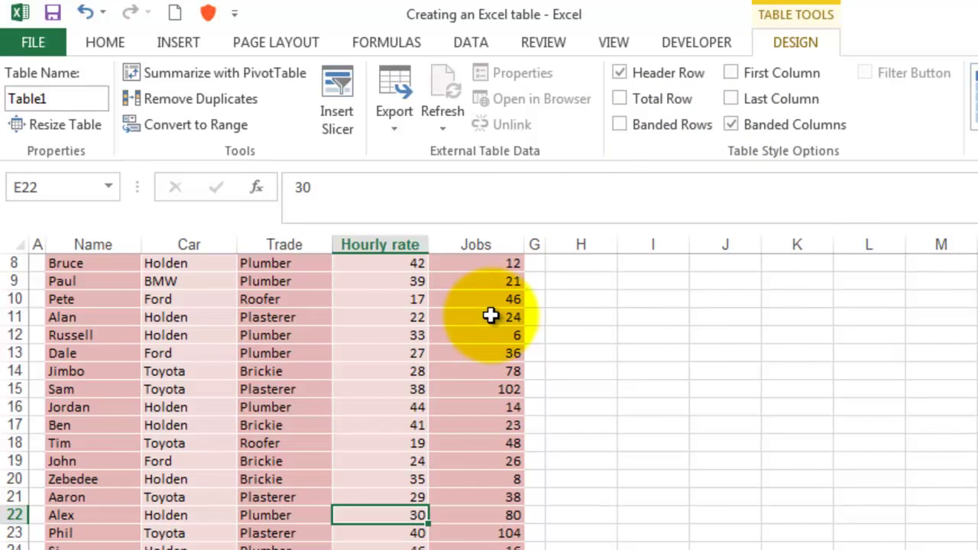
{"action": "left_click", "coordinate": [730, 125]}
{"action": "left_click", "coordinate": [632, 126]}
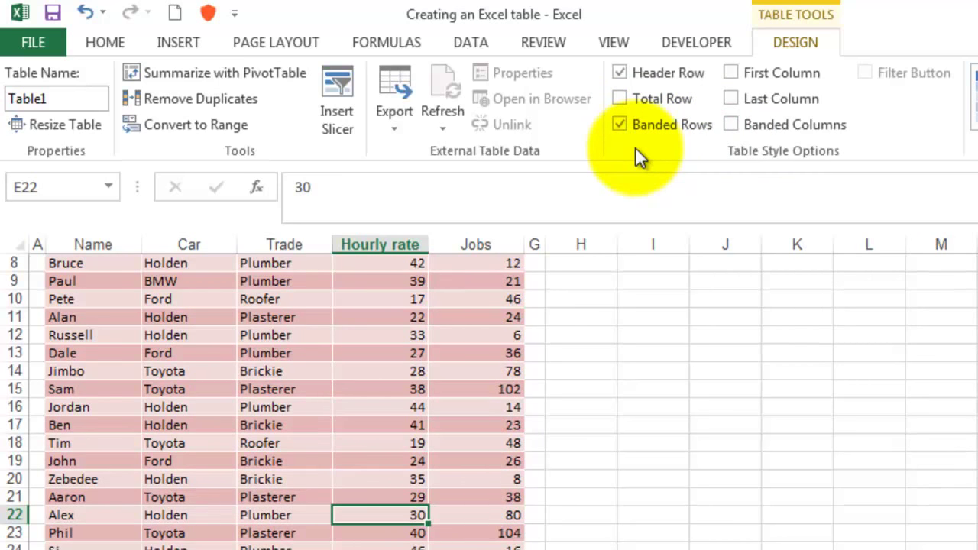
- Switch Last Column emphasis on and back off, and add a Total Row to the table
{"action": "left_click", "coordinate": [730, 99]}
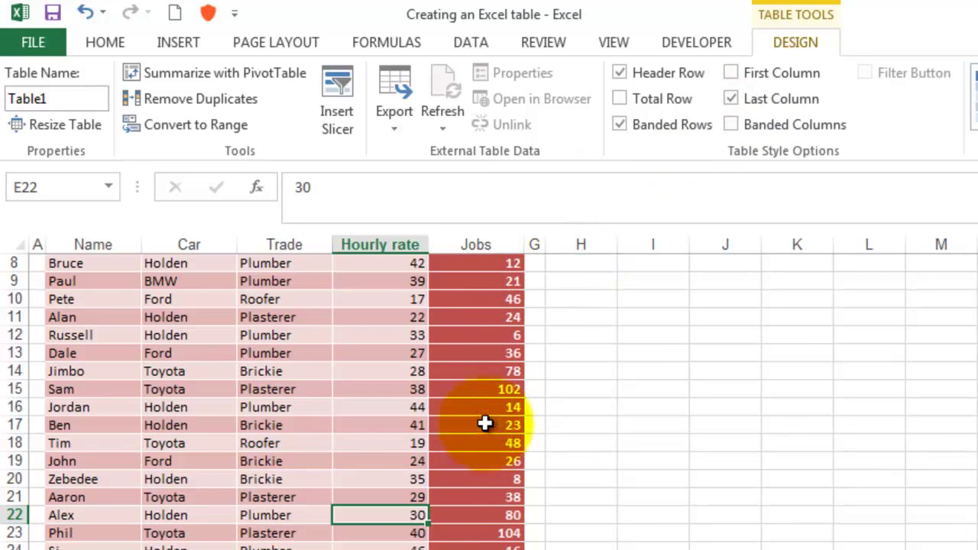
{"action": "left_click", "coordinate": [732, 99]}
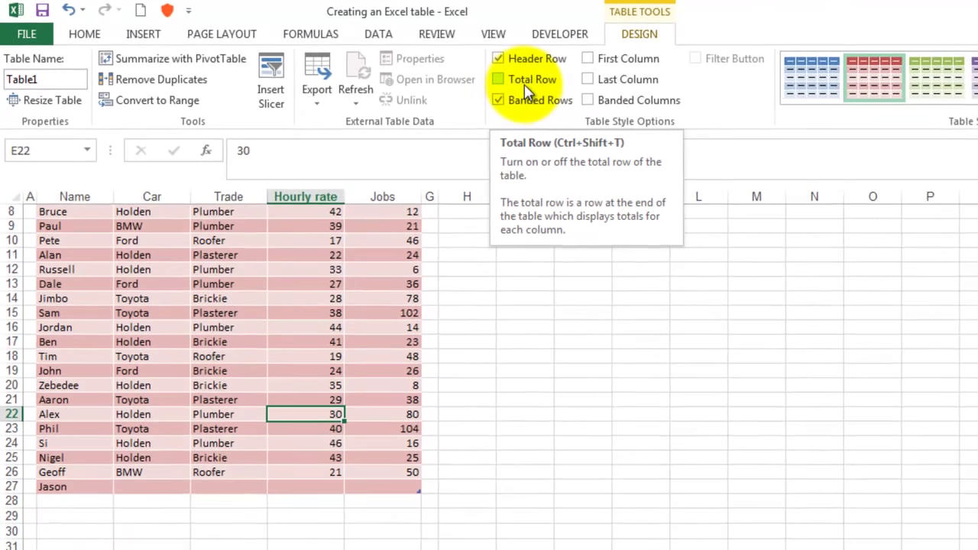
{"action": "left_click", "coordinate": [651, 103]}
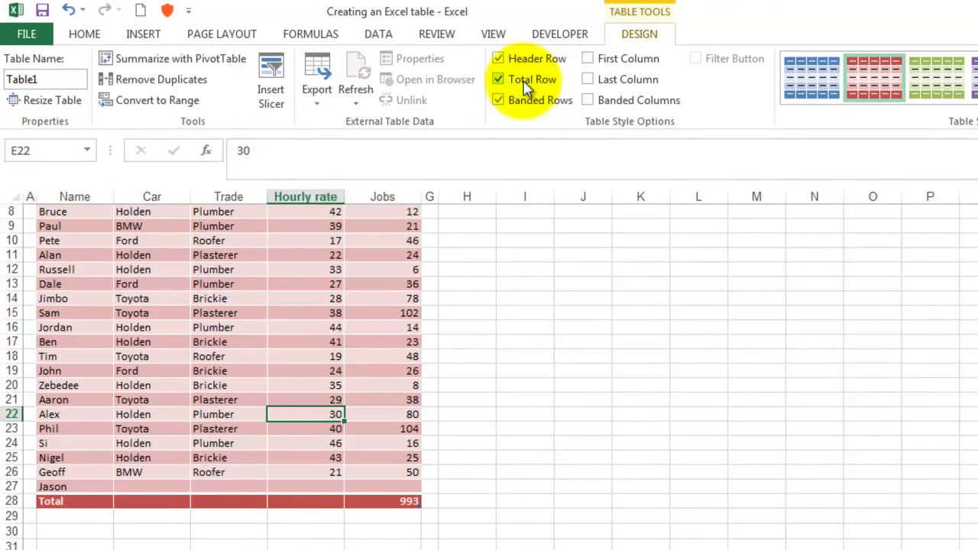